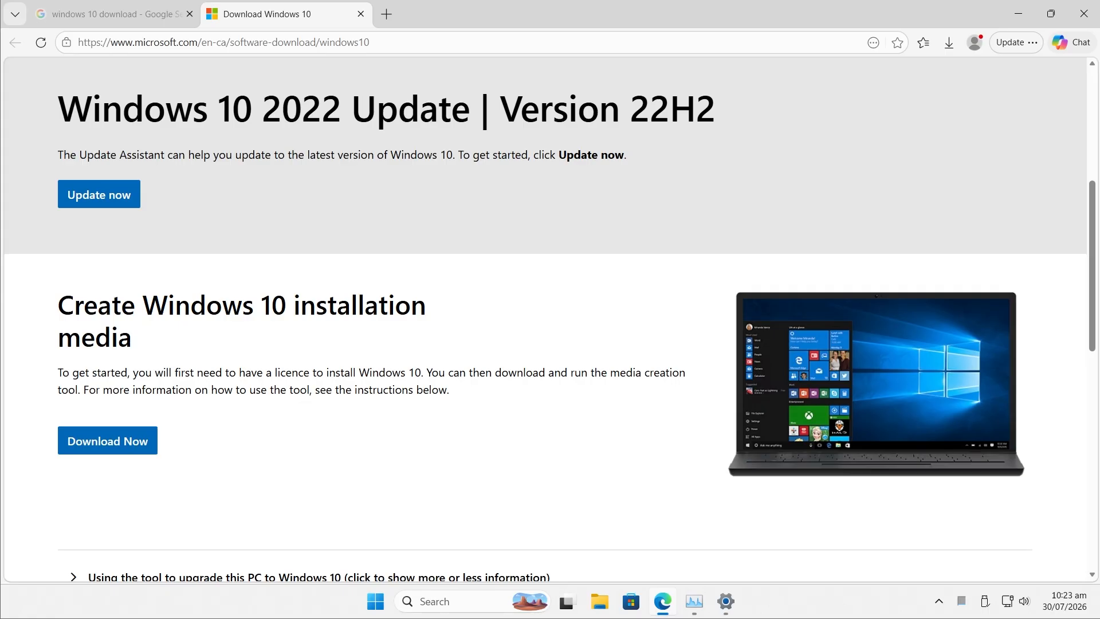
pyautogui.moveTo(142, 304); pyautogui.dragTo(429, 316)
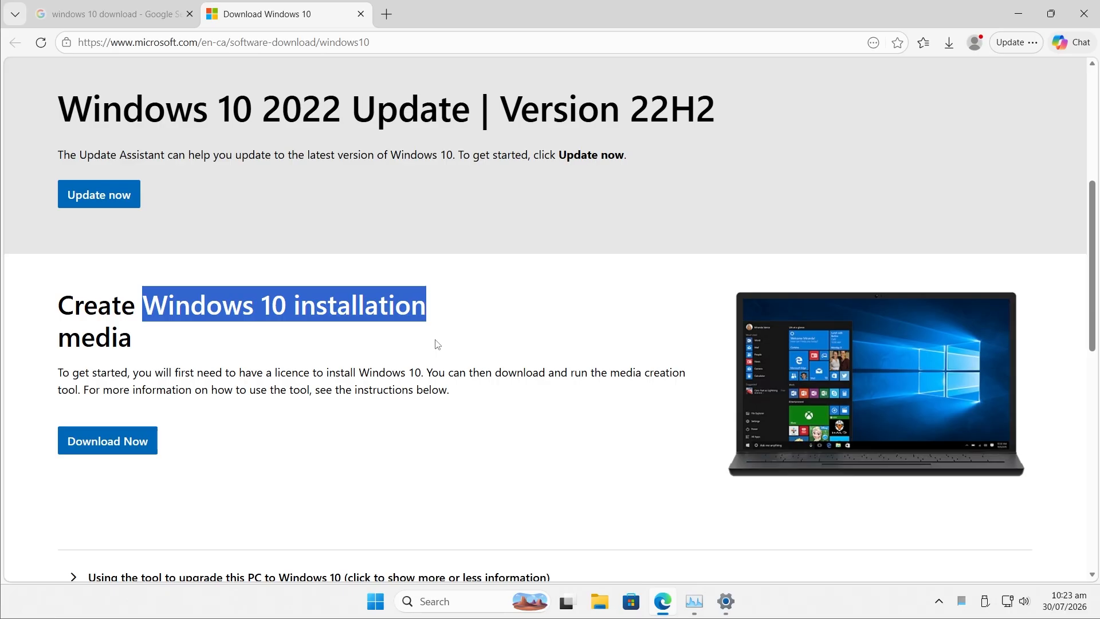
pyautogui.click(488, 427)
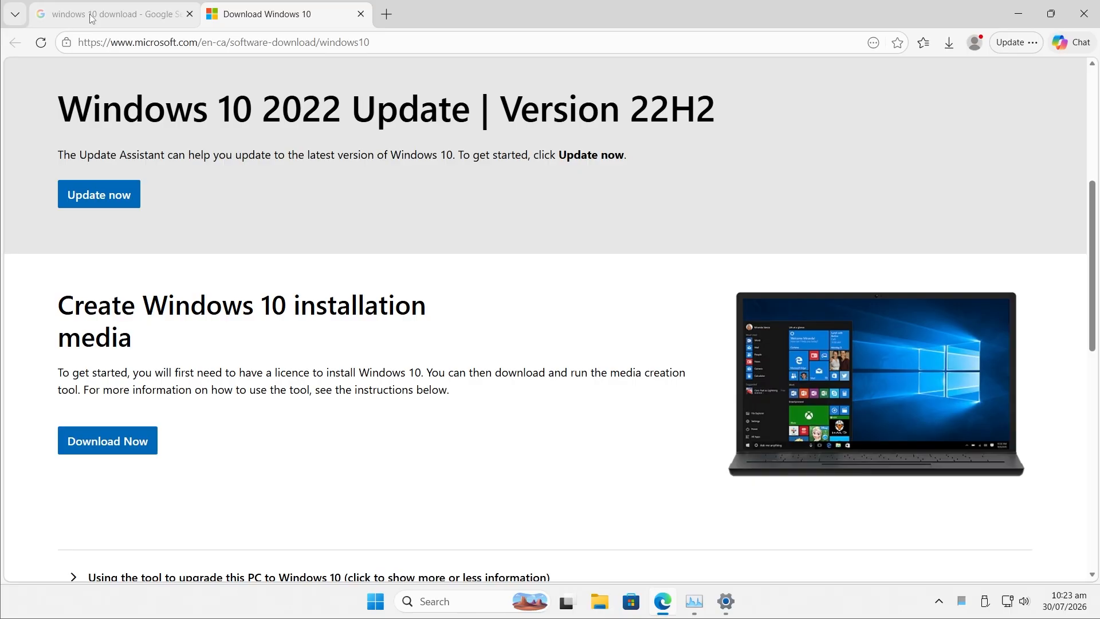
# - Open Microsoft's Download Windows 10 page from the Google results for "windows 10 download"
pyautogui.click(109, 13)
pyautogui.click(246, 94)
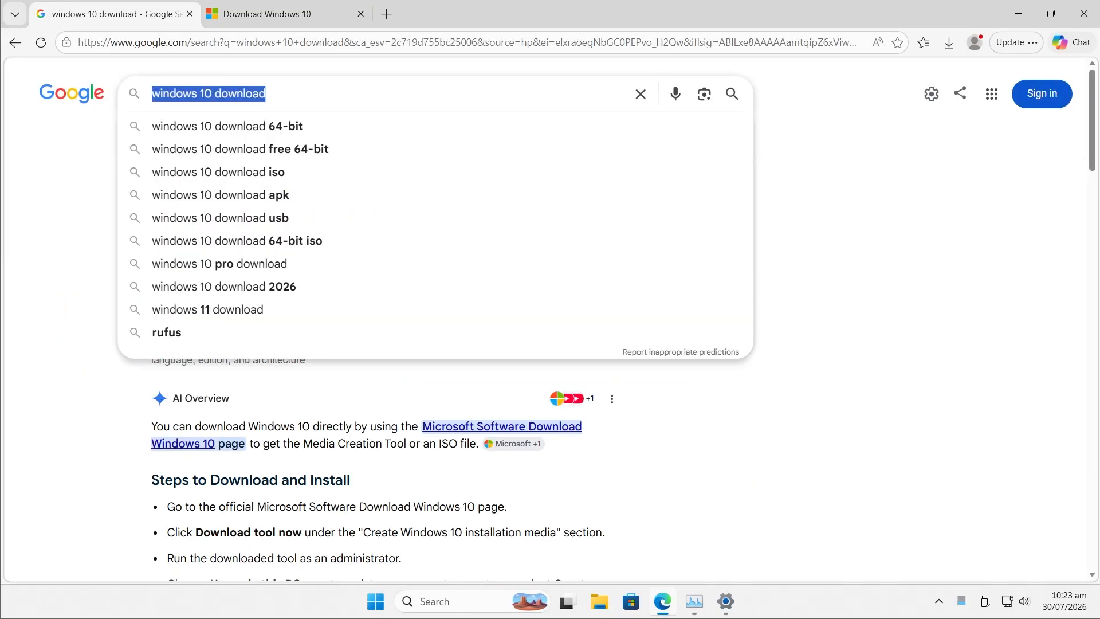
pyautogui.click(34, 277)
pyautogui.click(220, 223)
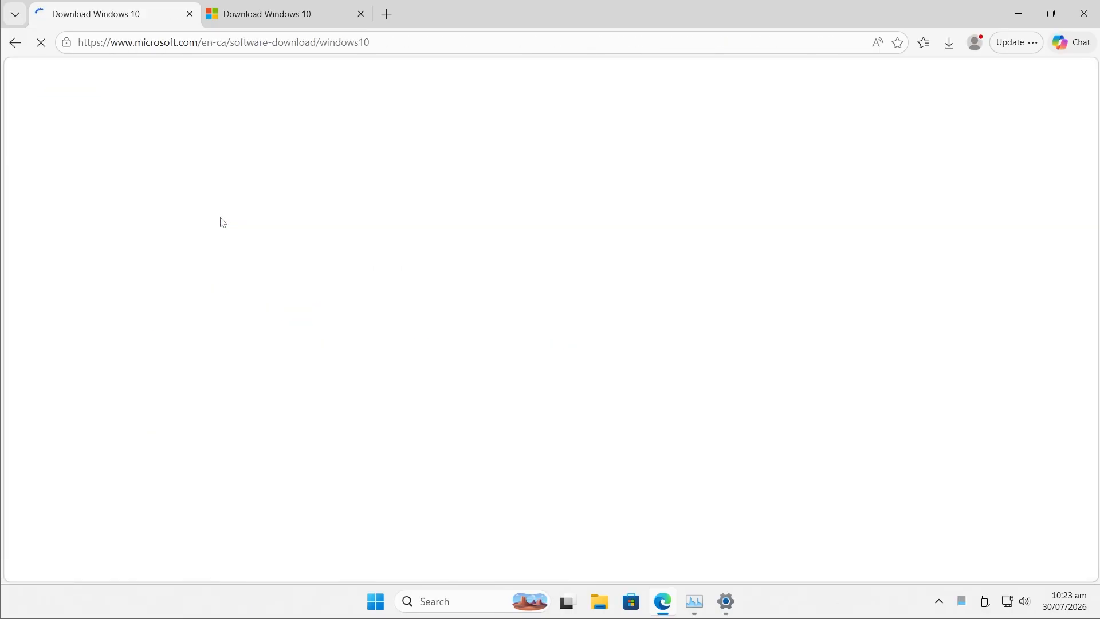
# - Download the Windows 10 media creation tool and run MediaCreationTool_22H2.exe with permission to make changes to the device
pyautogui.scroll(-7, 276, 359)
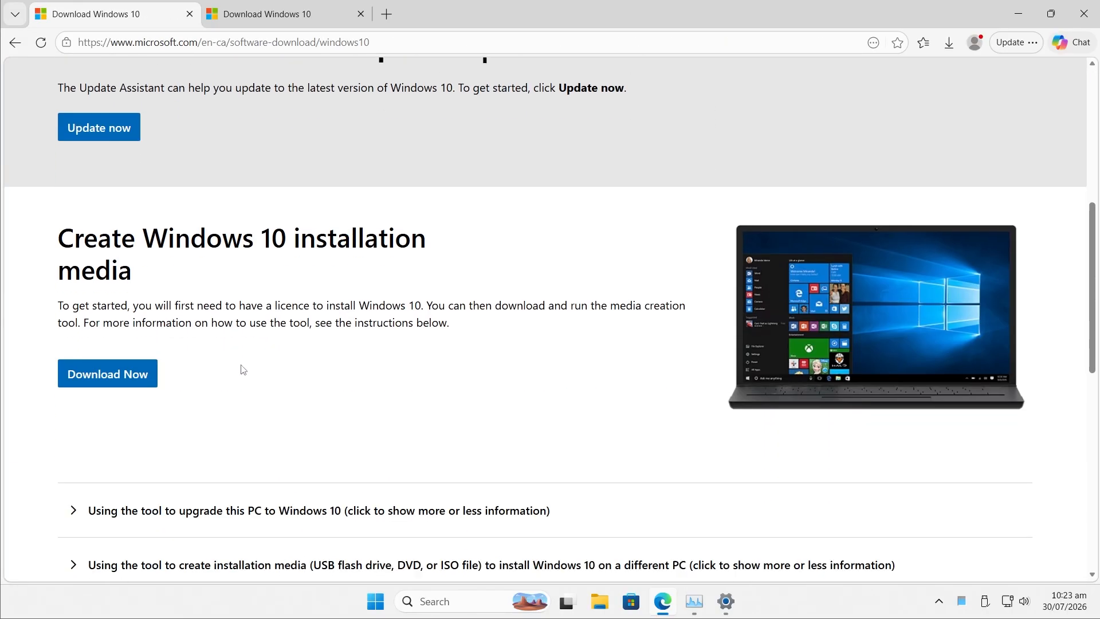
pyautogui.moveTo(57, 212); pyautogui.dragTo(155, 248)
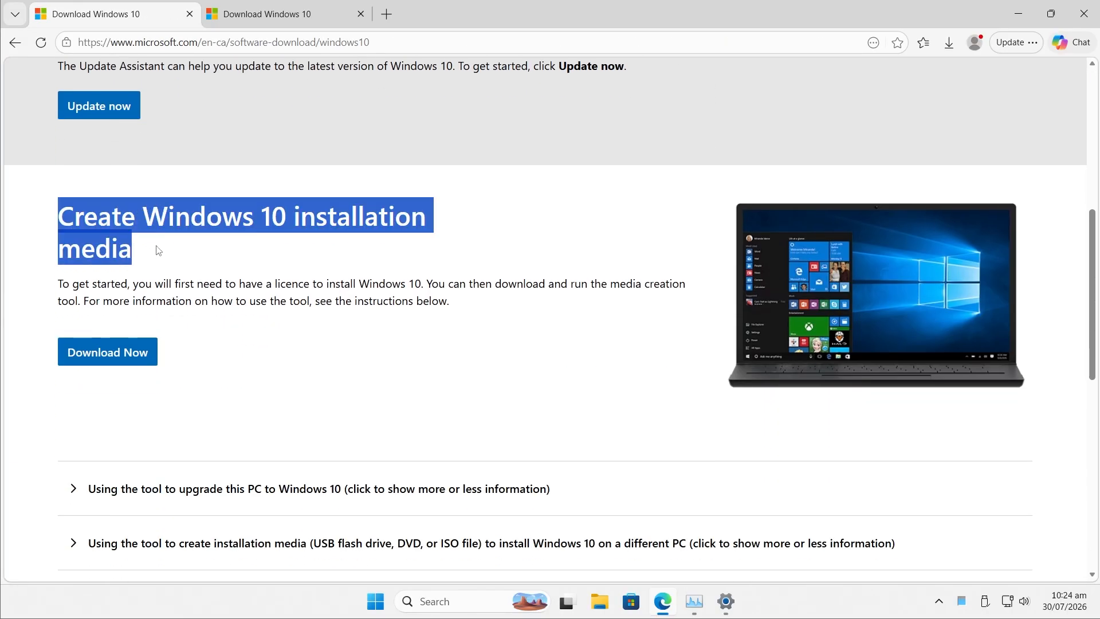
pyautogui.click(135, 353)
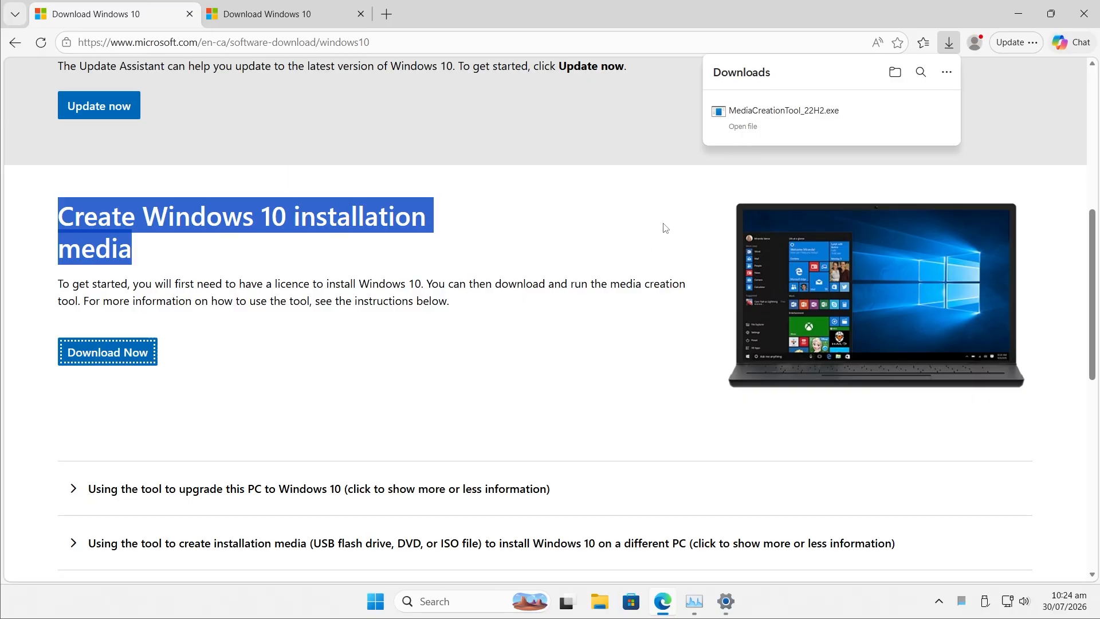
pyautogui.click(755, 114)
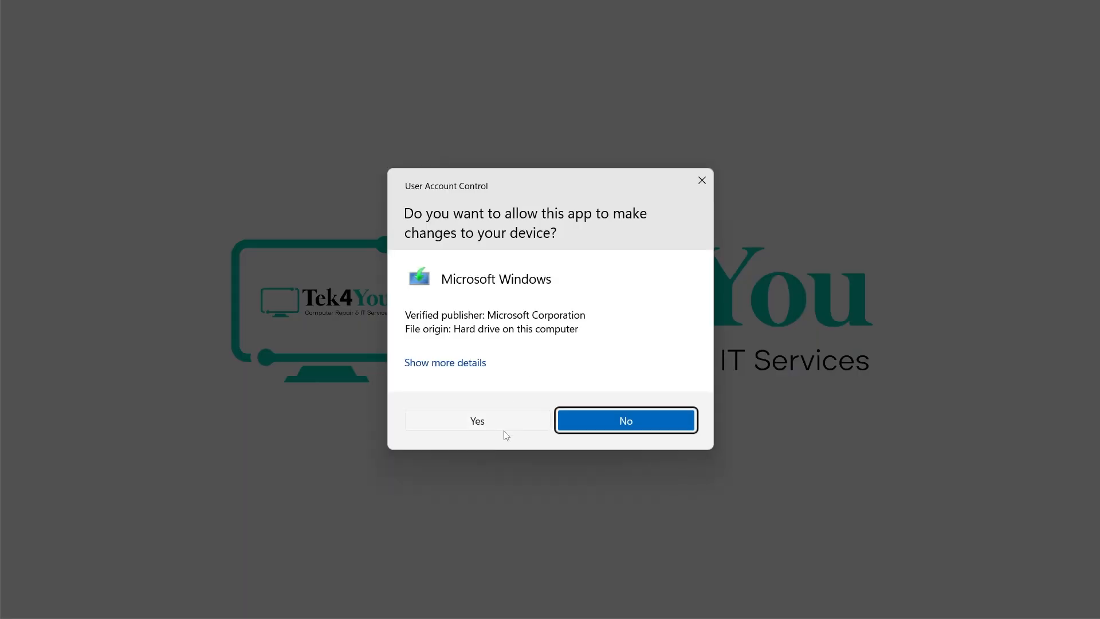
pyautogui.click(510, 424)
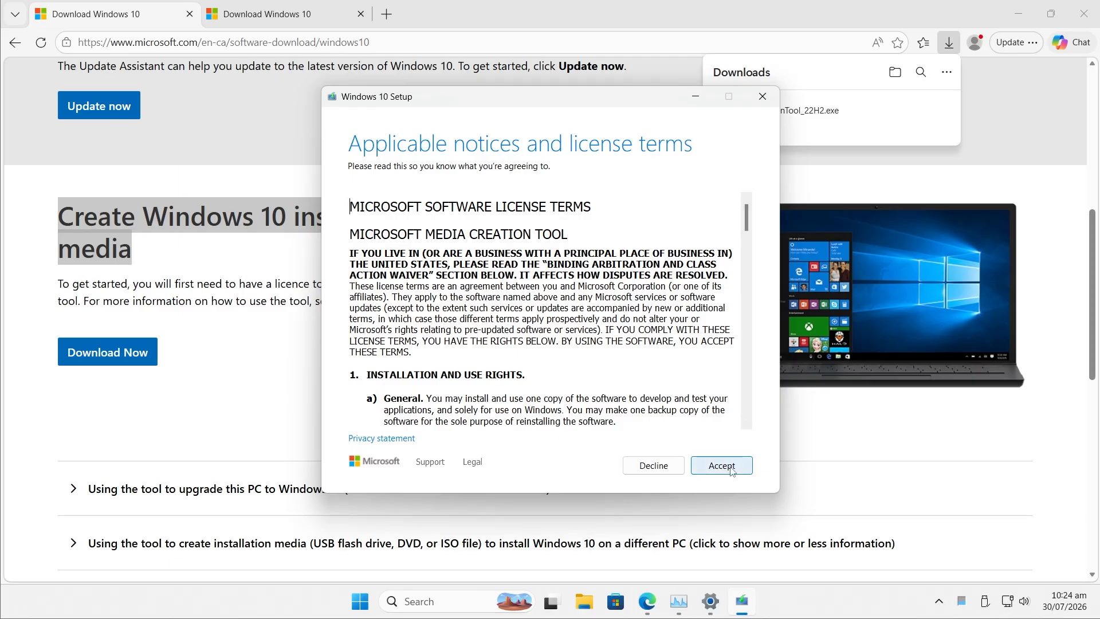
# - Accept the license terms and choose to create installation media for another PC
pyautogui.click(721, 465)
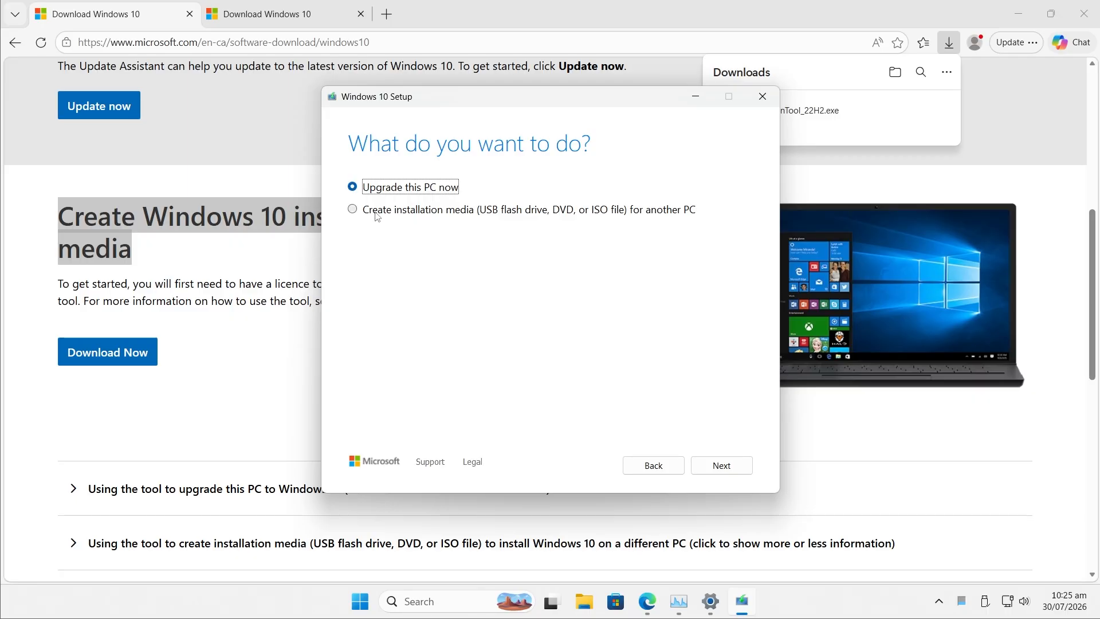
pyautogui.click(353, 209)
pyautogui.click(728, 468)
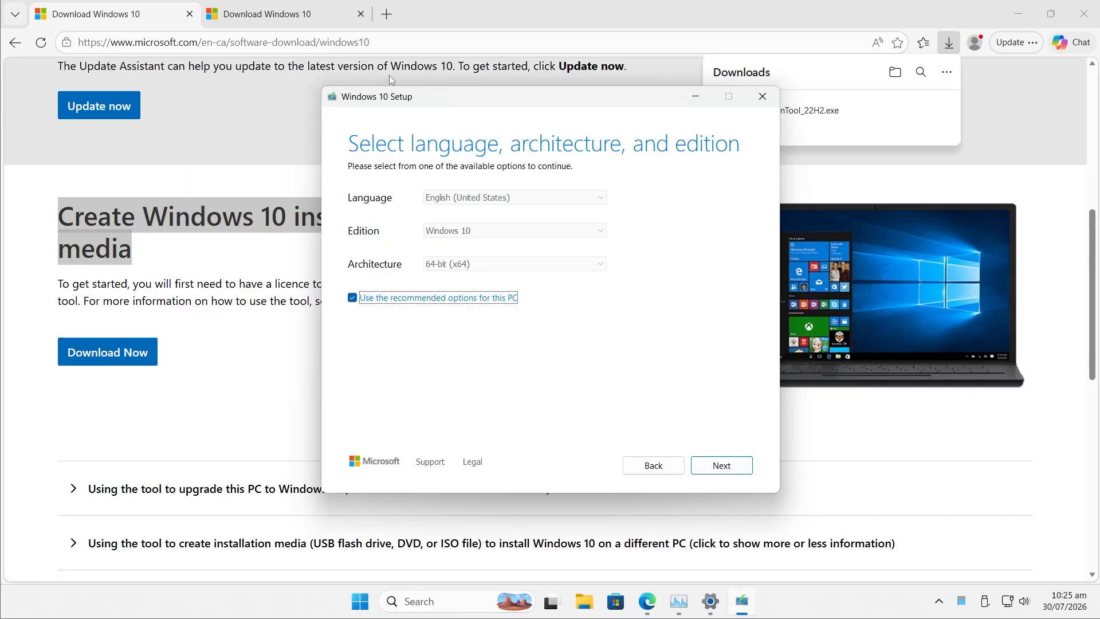
# - Turn off the recommended options and continue with English (United States), Windows 10 and the 64-bit (x64) architecture
pyautogui.click(353, 298)
pyautogui.click(560, 201)
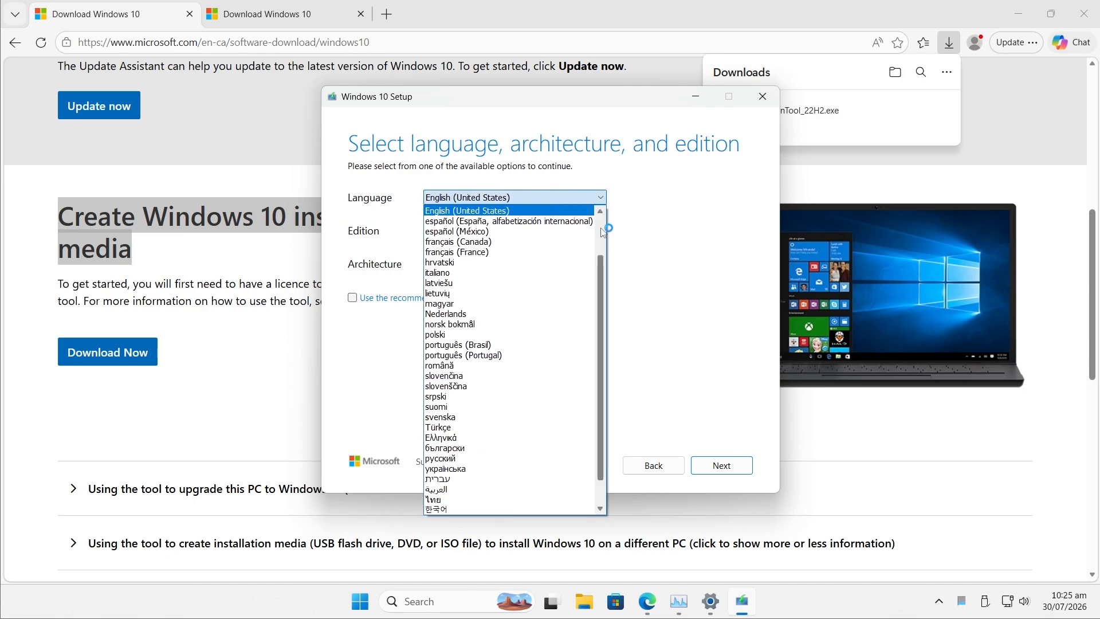
pyautogui.click(502, 211)
pyautogui.click(507, 232)
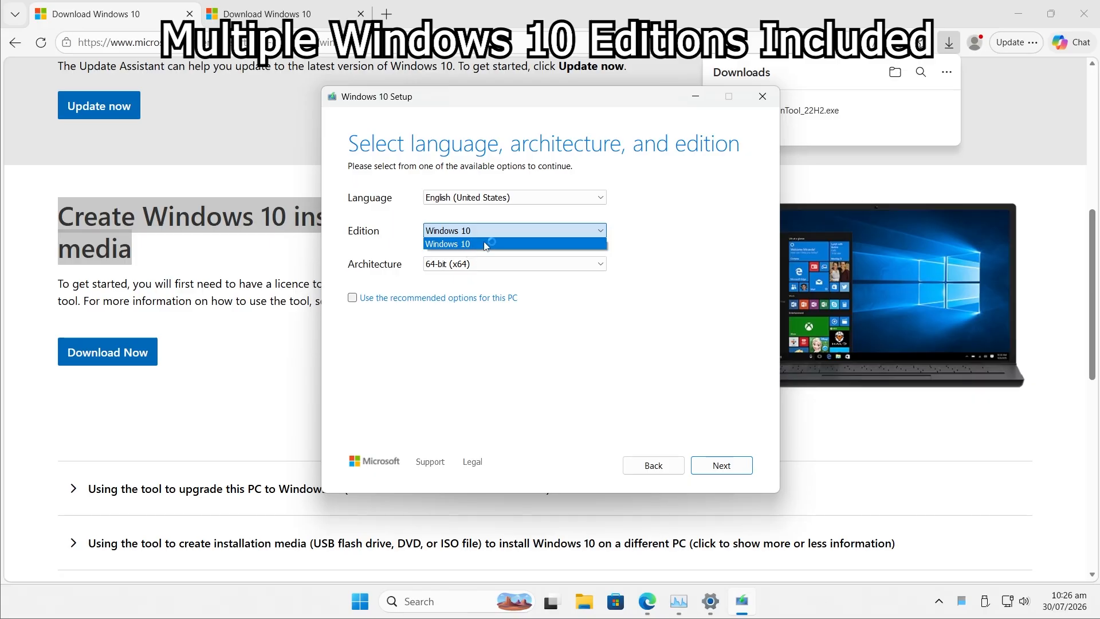
pyautogui.click(670, 231)
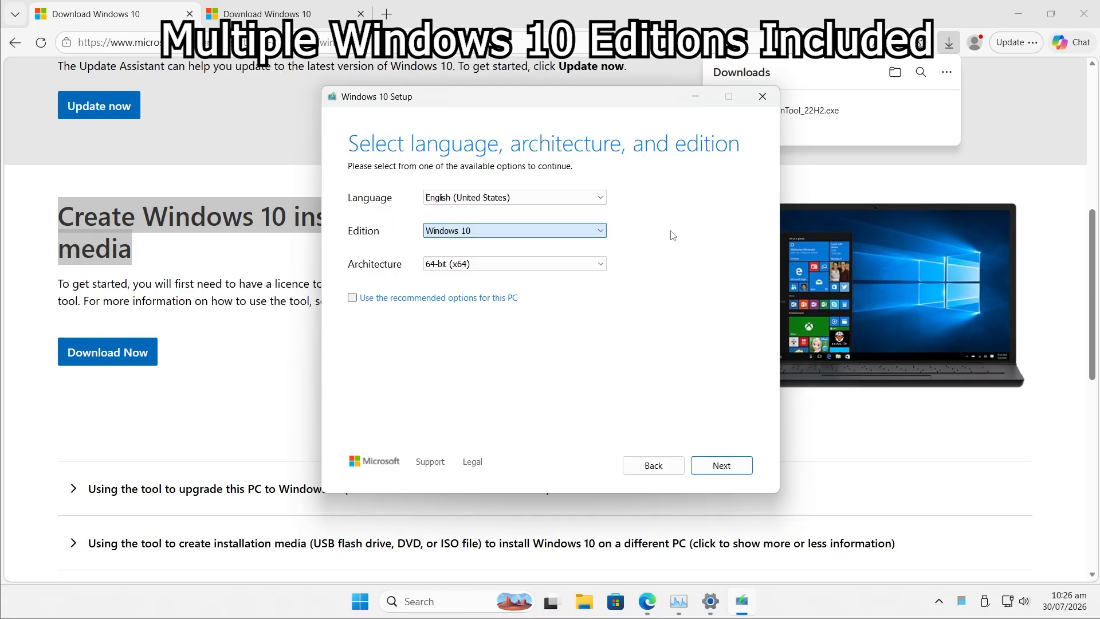
pyautogui.click(522, 265)
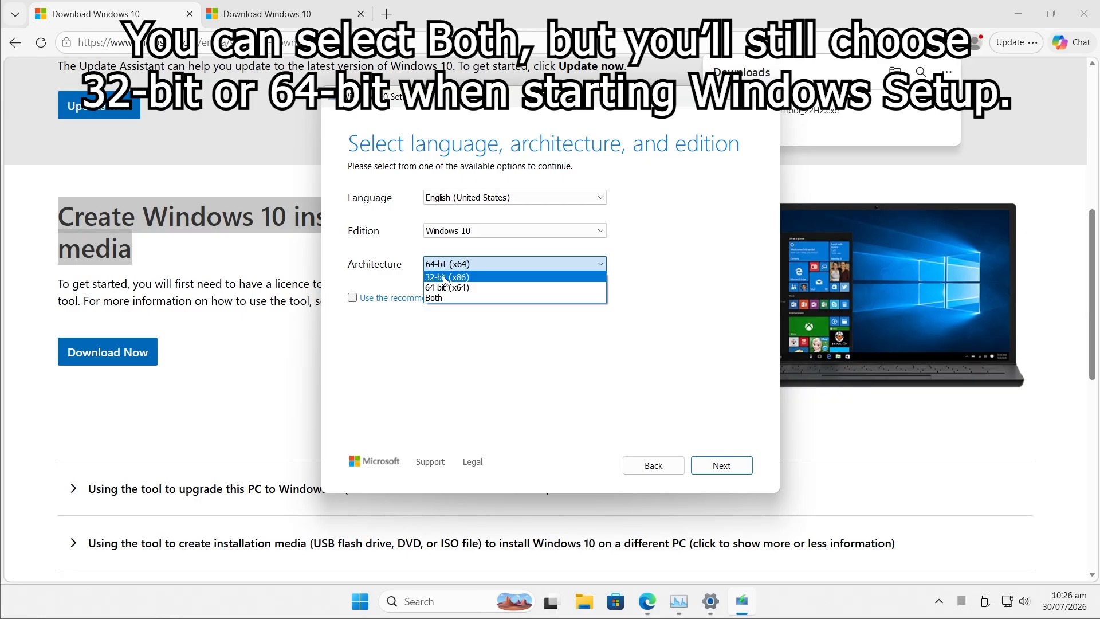
pyautogui.click(473, 280)
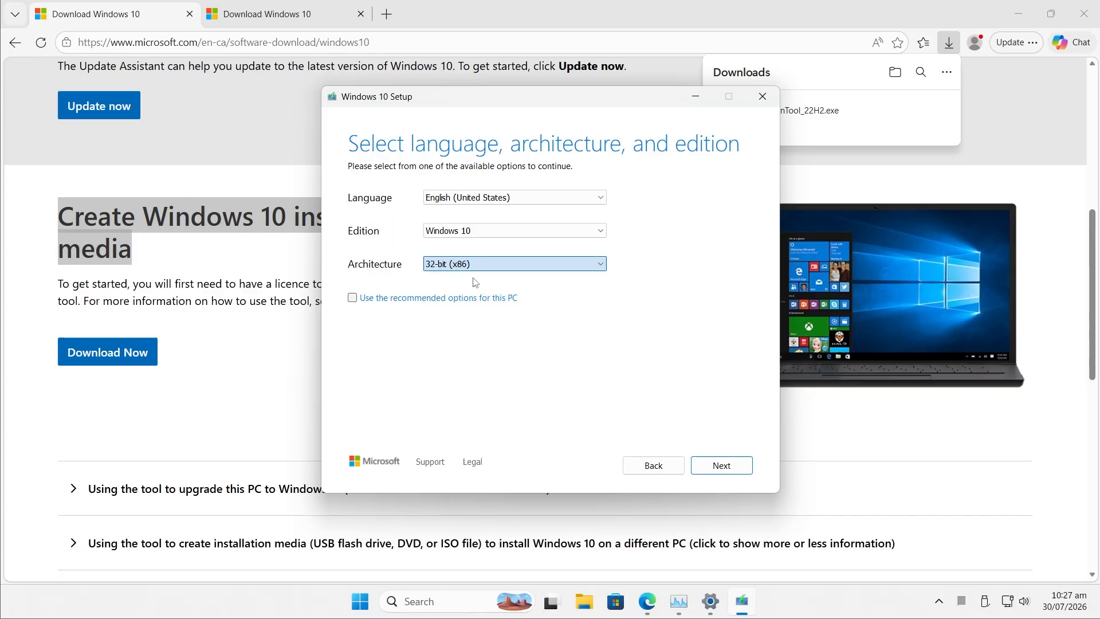
pyautogui.click(444, 266)
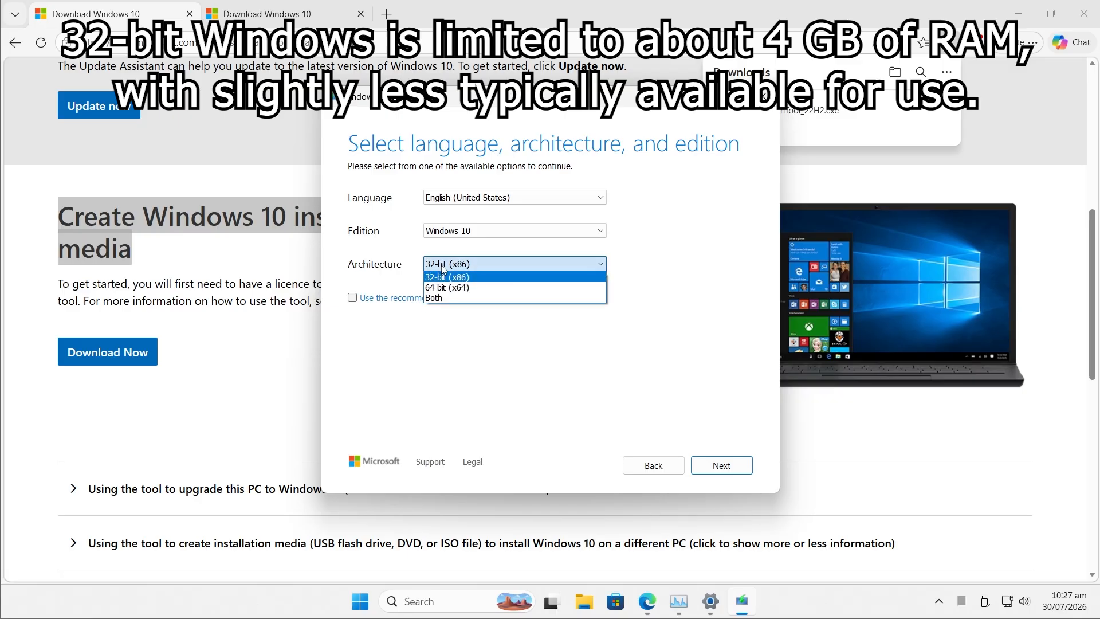
pyautogui.click(471, 288)
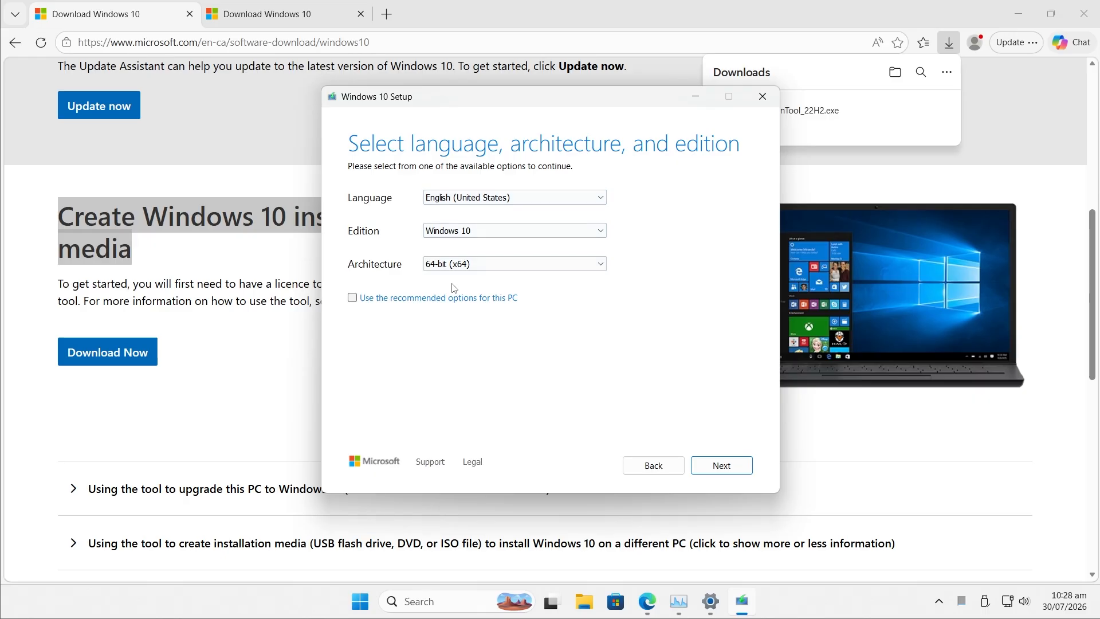
pyautogui.click(723, 464)
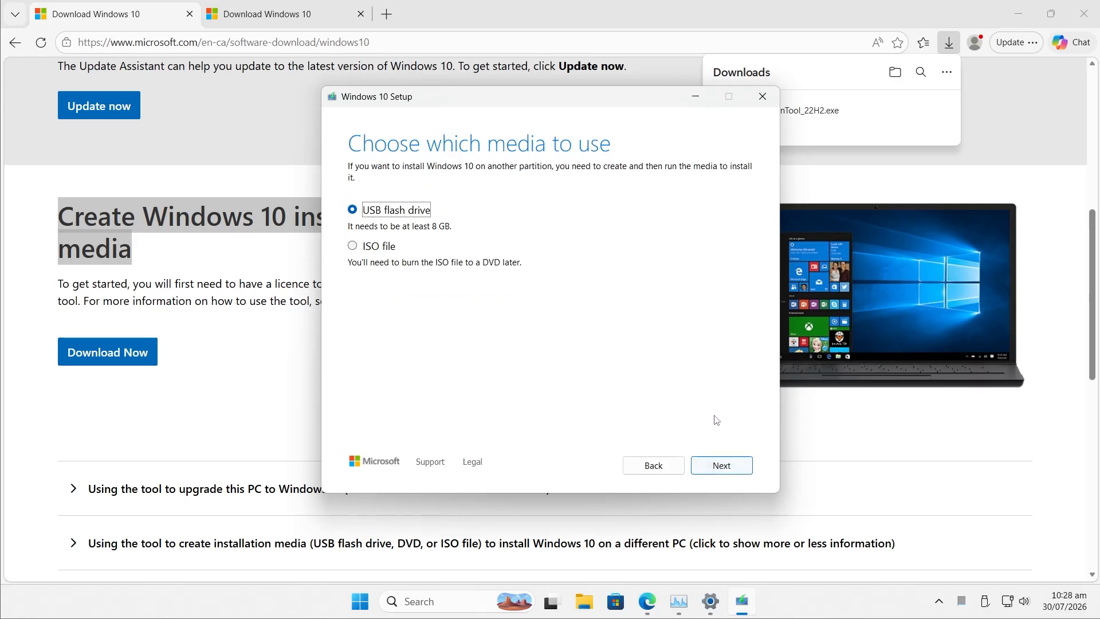
# - Switch the media choice to ISO file and back to USB flash drive
pyautogui.click(378, 246)
pyautogui.click(379, 212)
pyautogui.click(381, 247)
pyautogui.click(379, 214)
# - Switch to File Explorer and open the USB drive NEW VOLUME (E:) from This PC
pyautogui.click(584, 601)
pyautogui.click(585, 602)
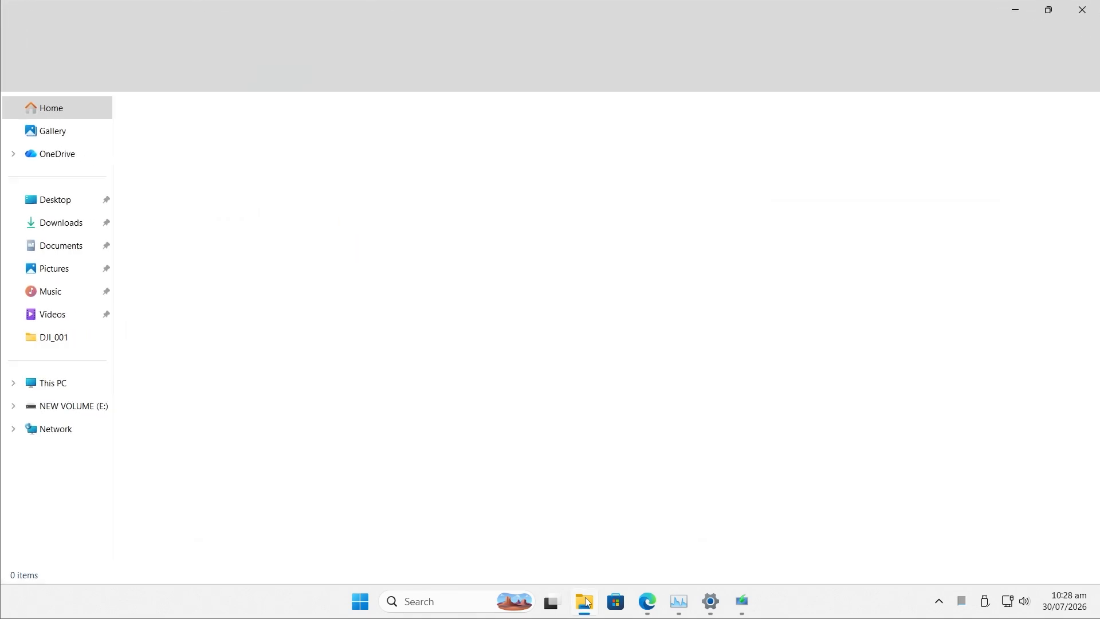
pyautogui.click(52, 384)
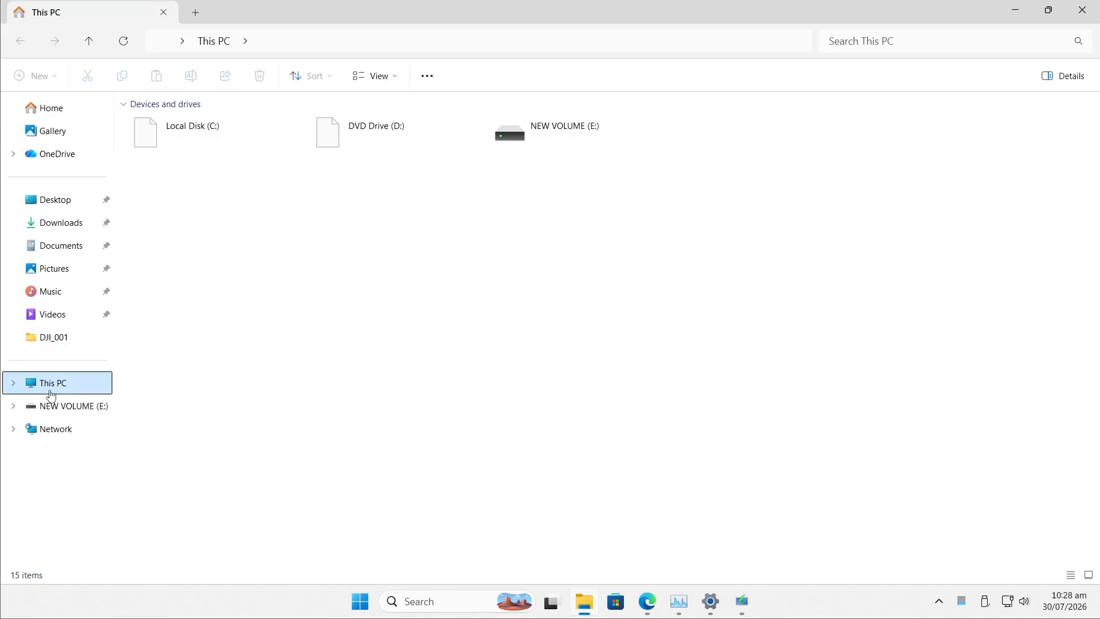
pyautogui.click(569, 147)
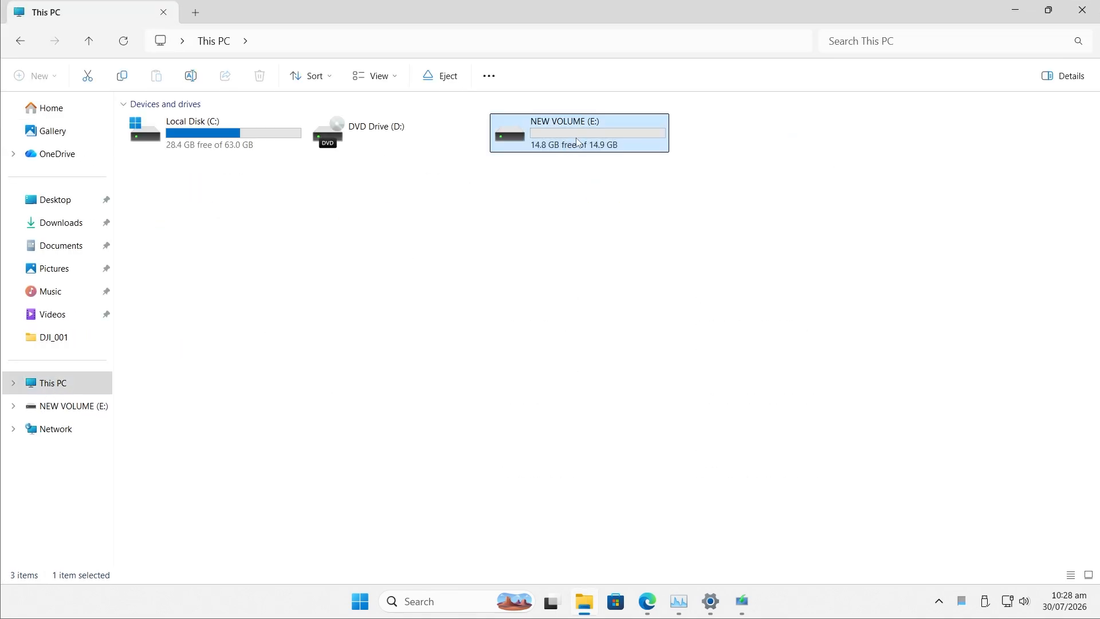
pyautogui.doubleClick(577, 142)
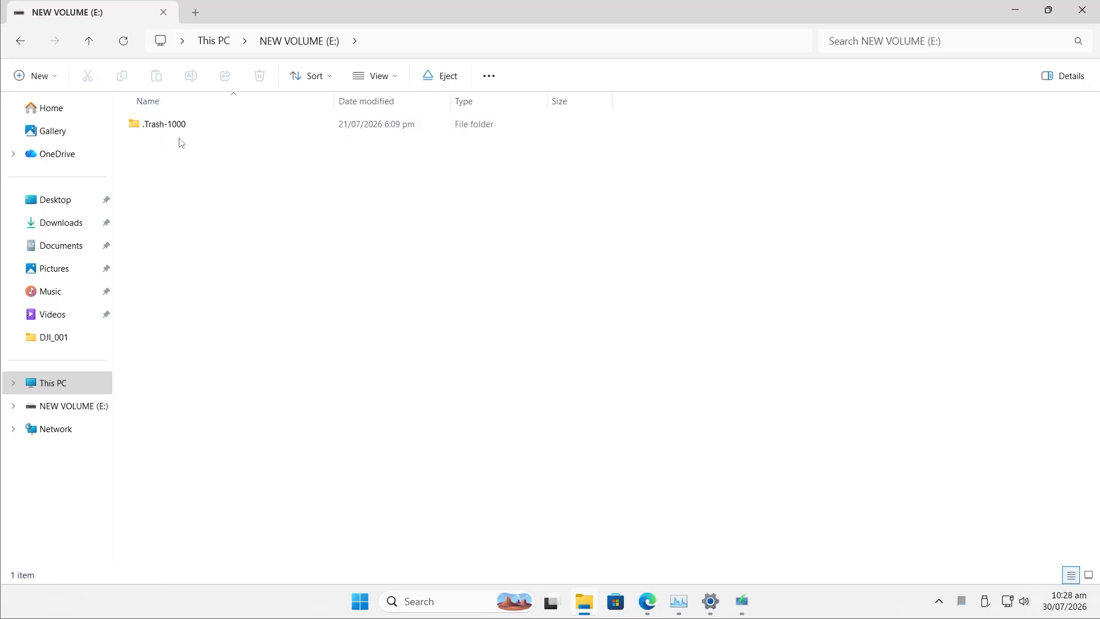
# - Create a text document with the default name on the NEW VOLUME (E:) drive
pyautogui.rightClick(206, 203)
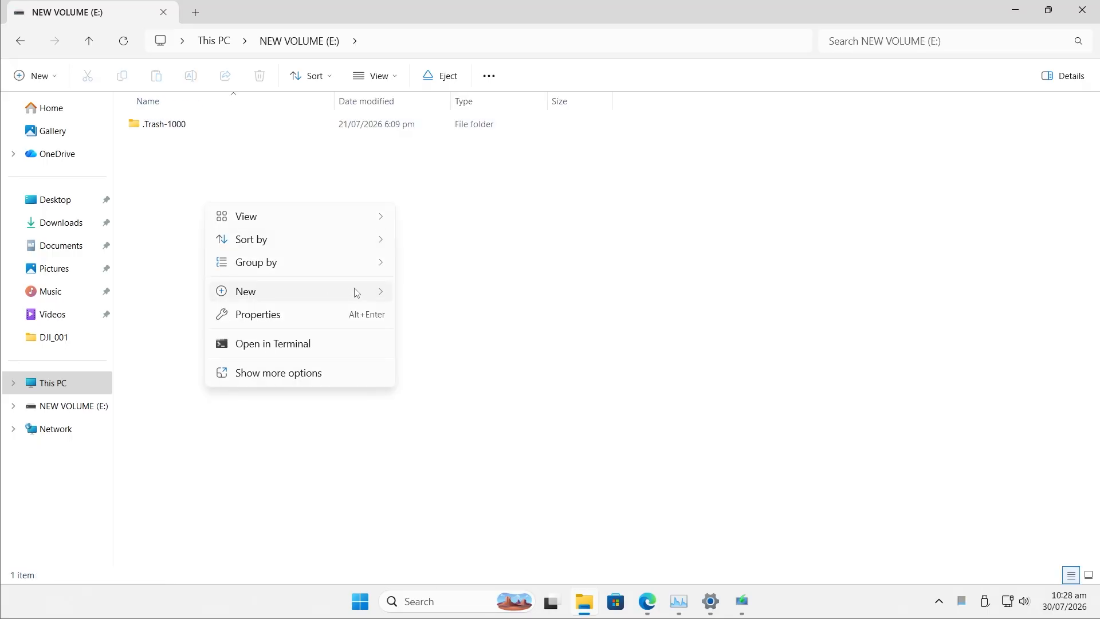
pyautogui.moveTo(357, 292)
pyautogui.click(425, 361)
pyautogui.click(212, 207)
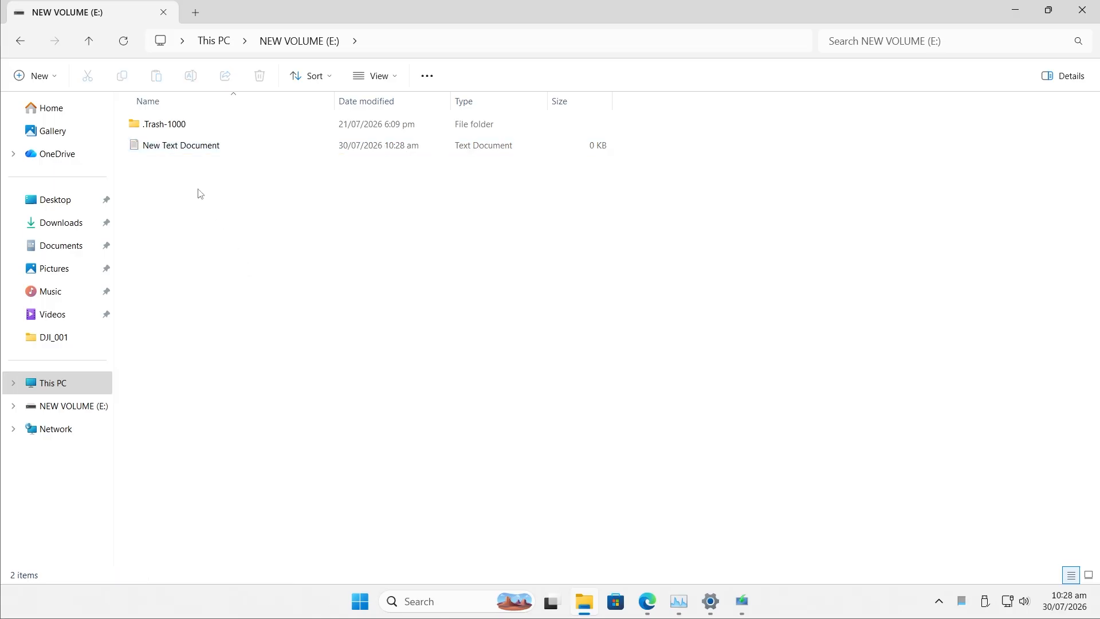
# - Check the contents of NEW VOLUME (E:) again from This PC, and return to Windows 10 Setup
pyautogui.click(20, 41)
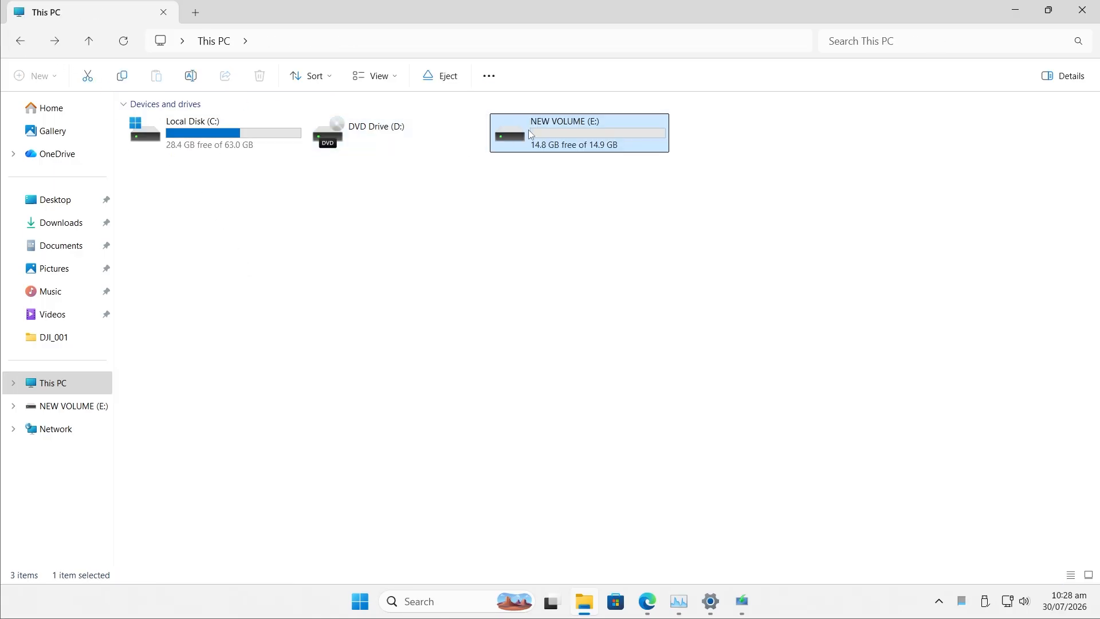
pyautogui.doubleClick(529, 130)
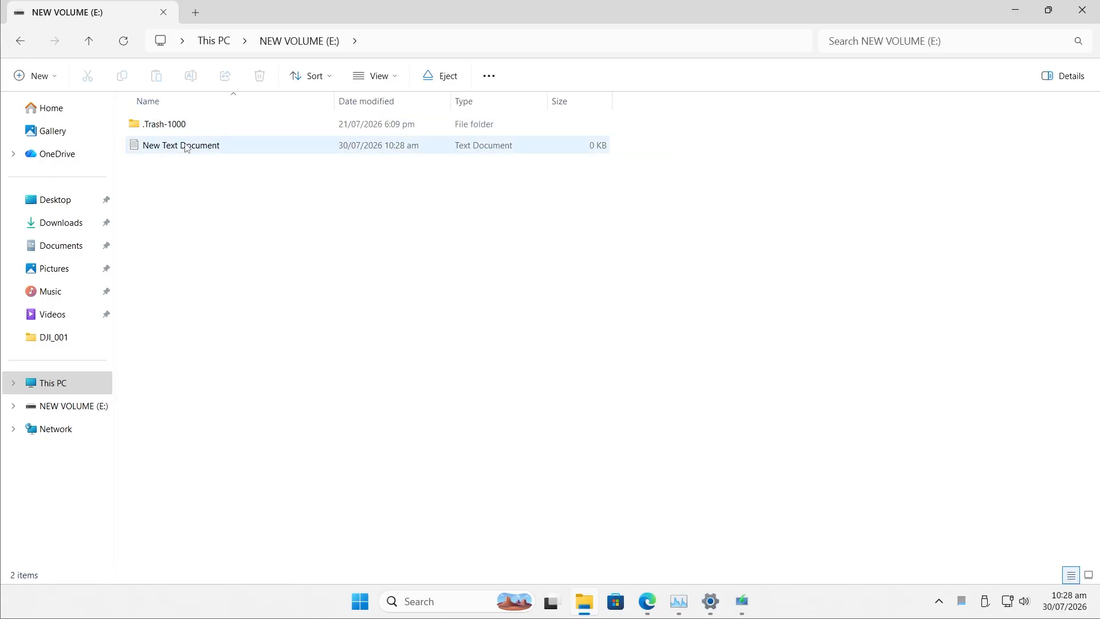
pyautogui.click(20, 42)
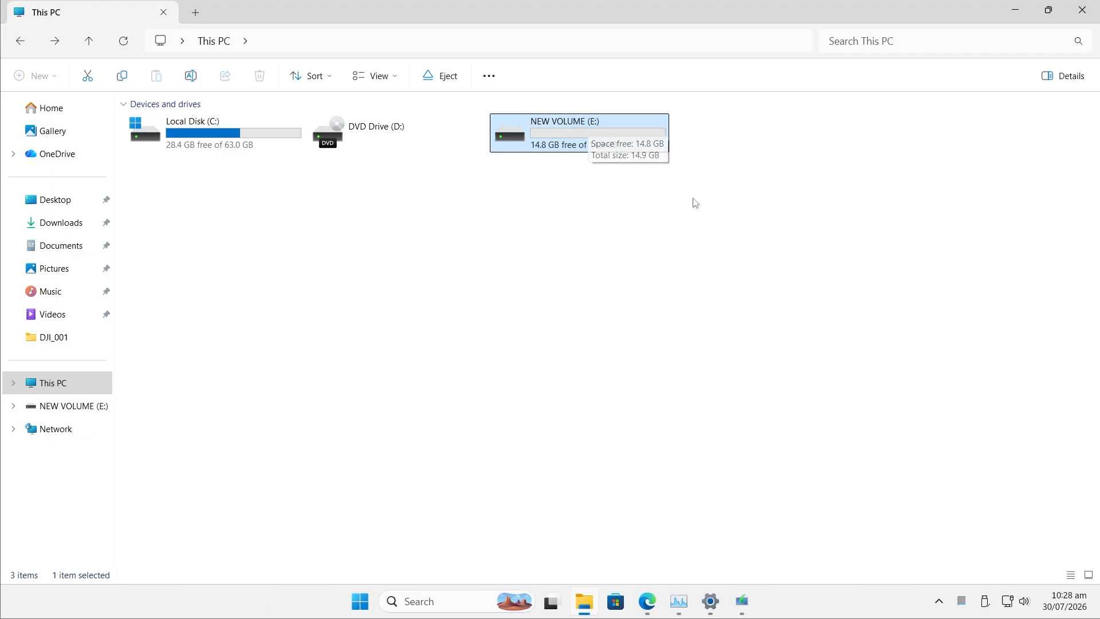
pyautogui.click(1005, 136)
pyautogui.click(1012, 14)
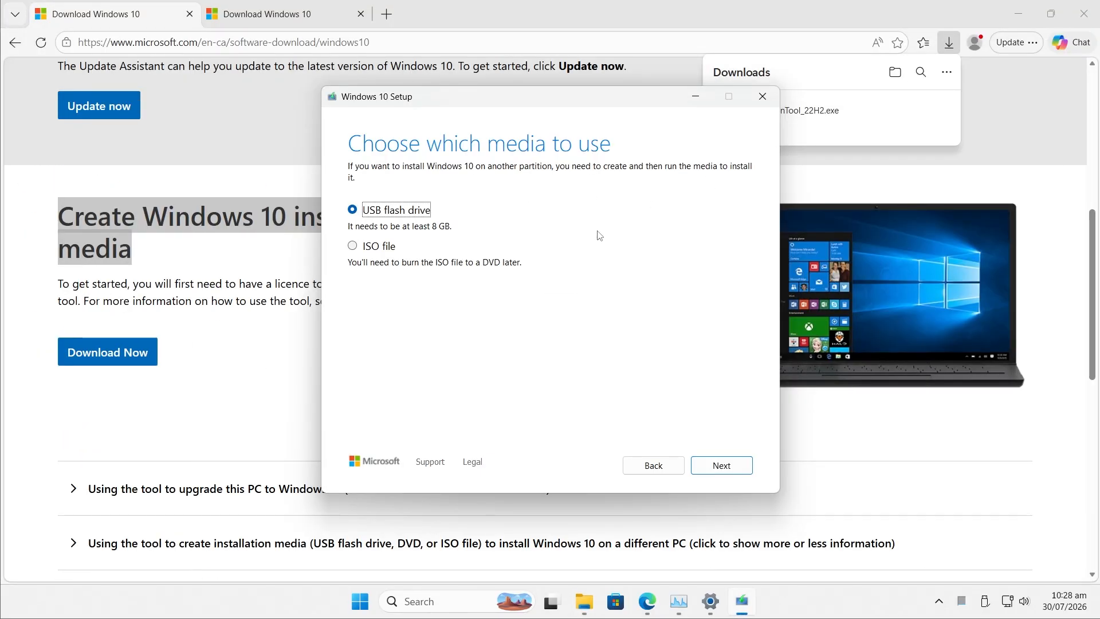
# - Confirm USB flash drive as the media and start creating it on E: (NEW VOLUME)
pyautogui.click(722, 466)
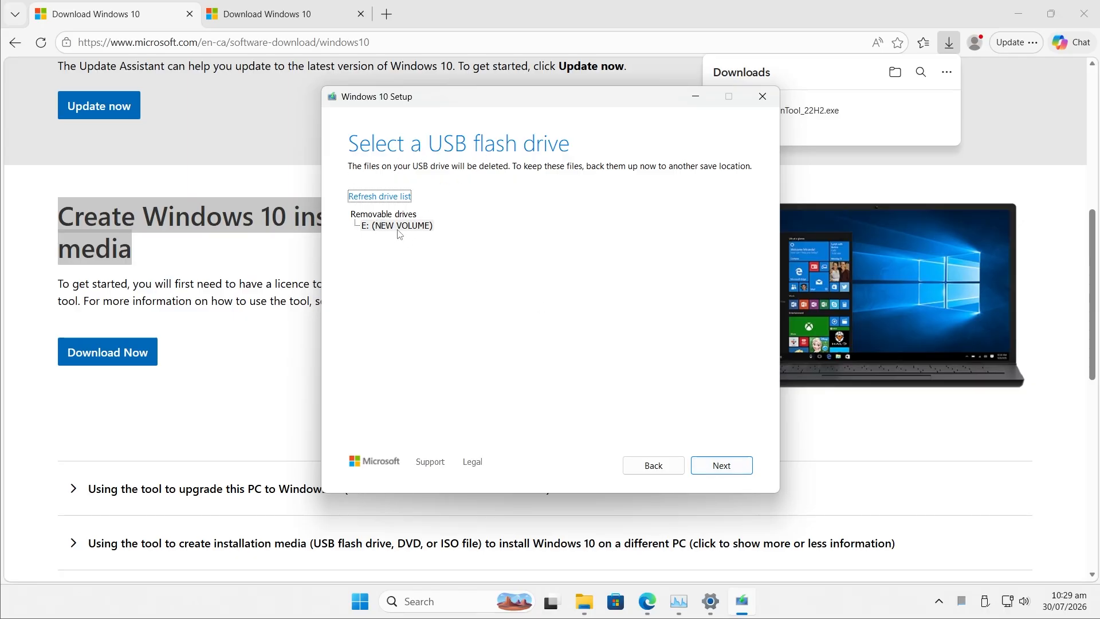
pyautogui.click(397, 228)
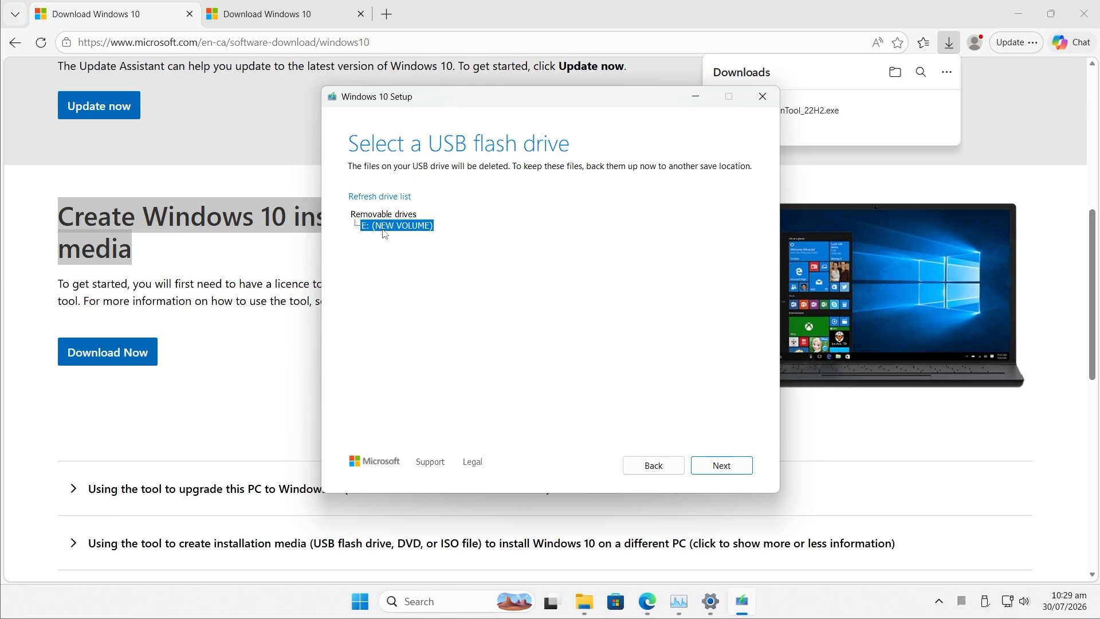
pyautogui.click(708, 476)
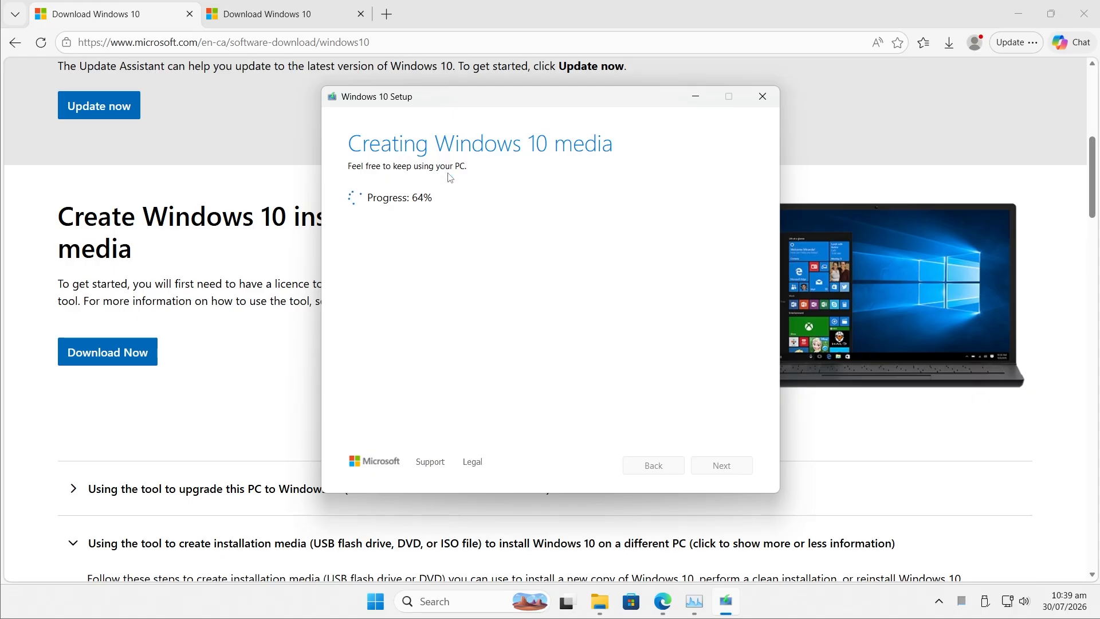
# - Open Task Manager and examine the activity and write speed of removable Disk 1 in its performance view
pyautogui.rightClick(845, 606)
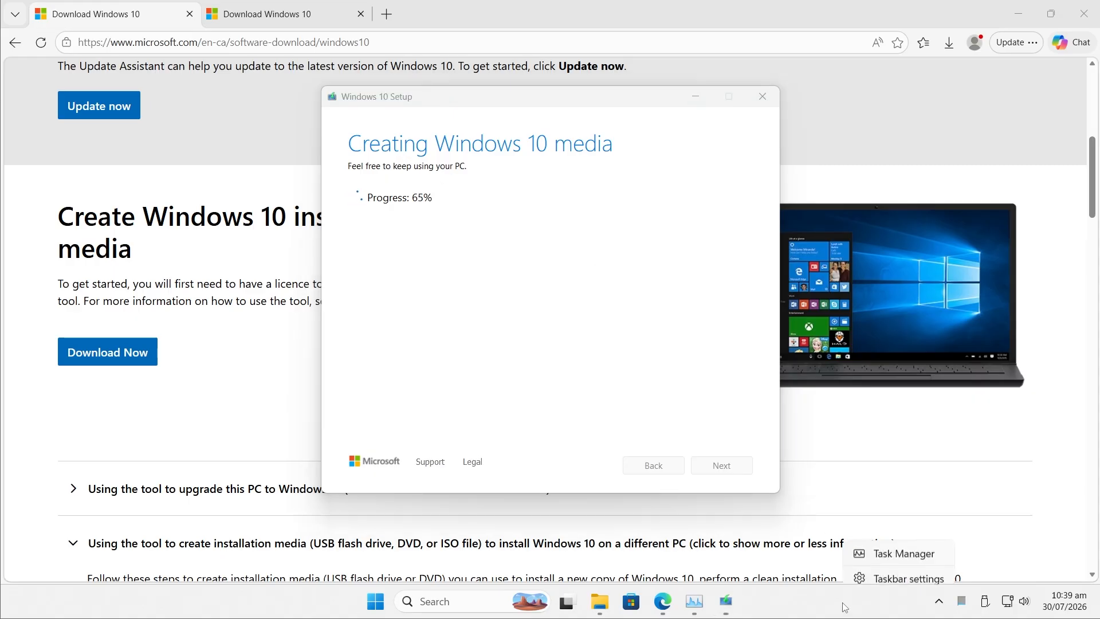
pyautogui.click(897, 553)
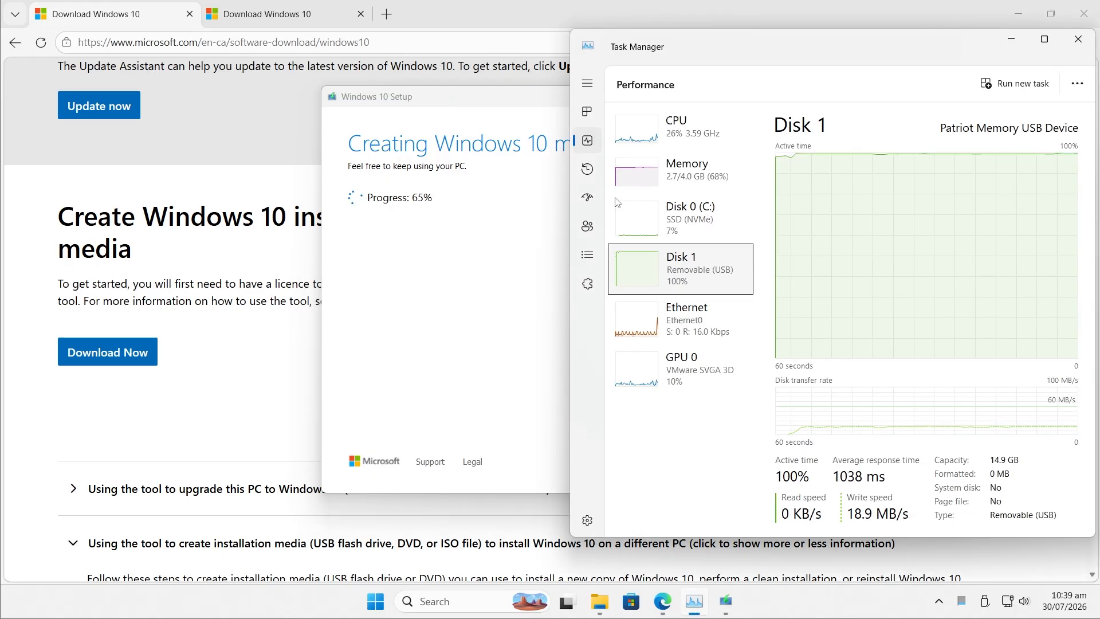
pyautogui.click(588, 141)
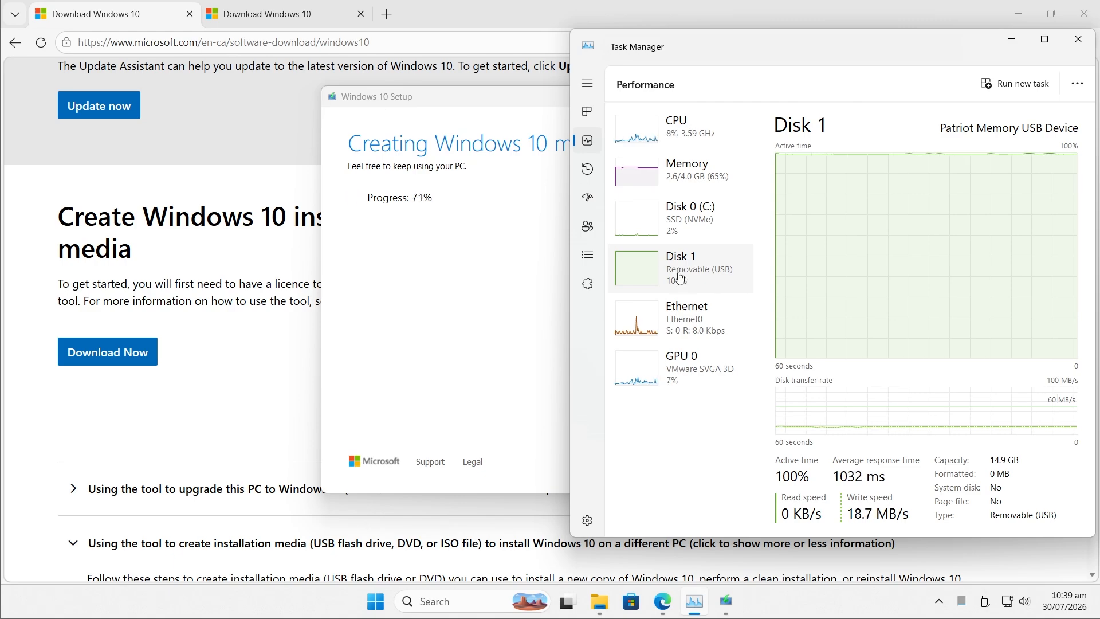
# - Check the USB drive's activity once more in Task Manager, and finish Windows 10 Setup
pyautogui.moveTo(690, 274)
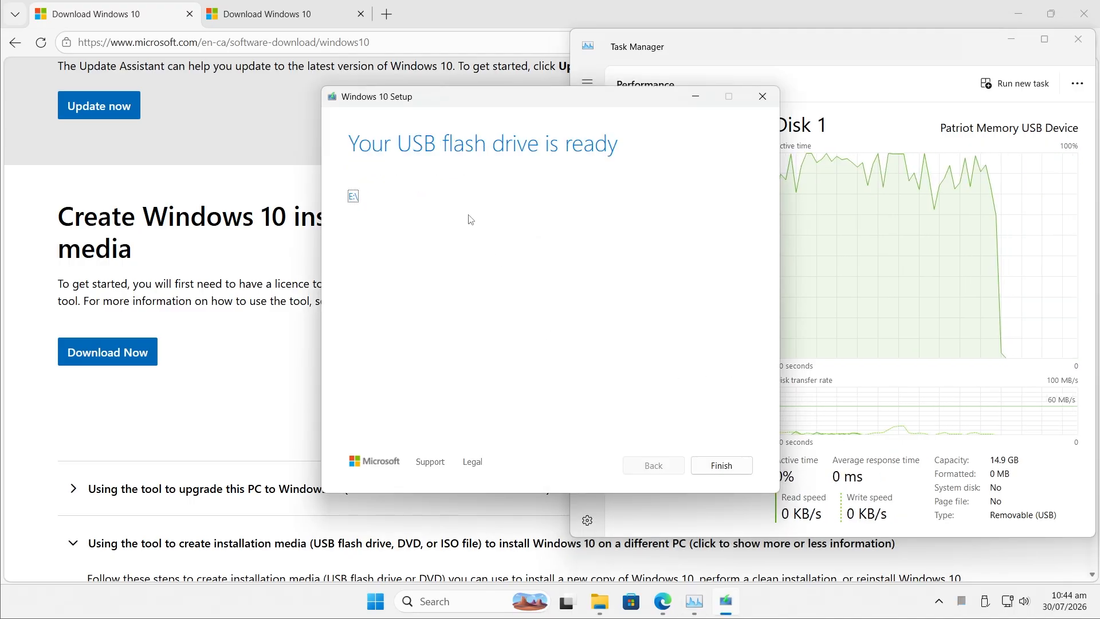
pyautogui.click(842, 44)
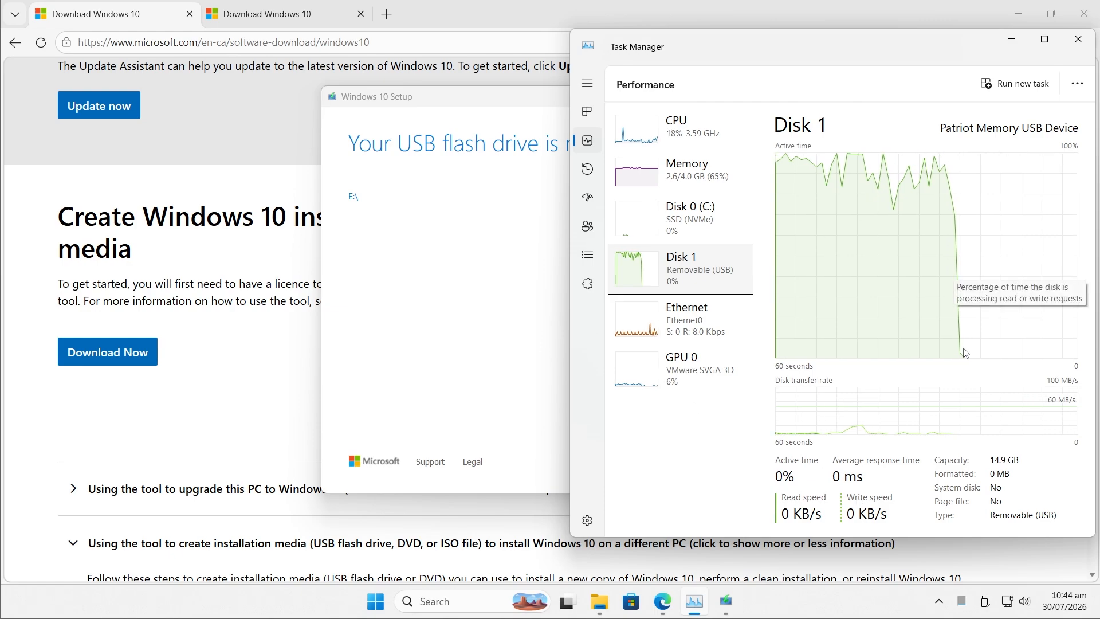
pyautogui.click(389, 323)
pyautogui.click(729, 465)
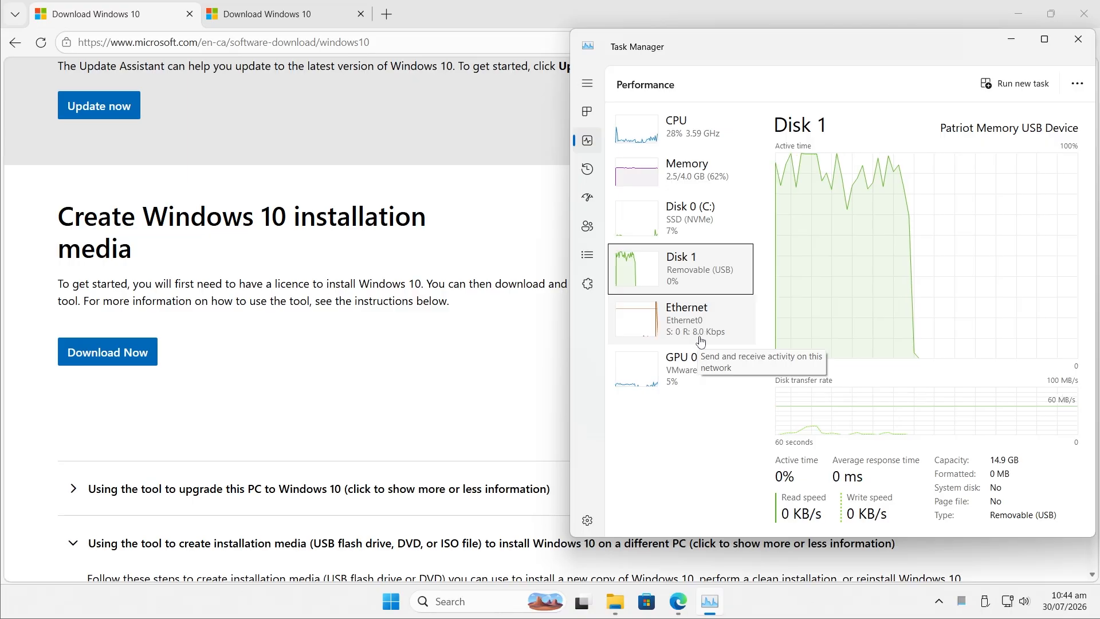
# - Switch to File Explorer and open the ESD-USB (E:) drive to examine the installation files on it
pyautogui.click(616, 601)
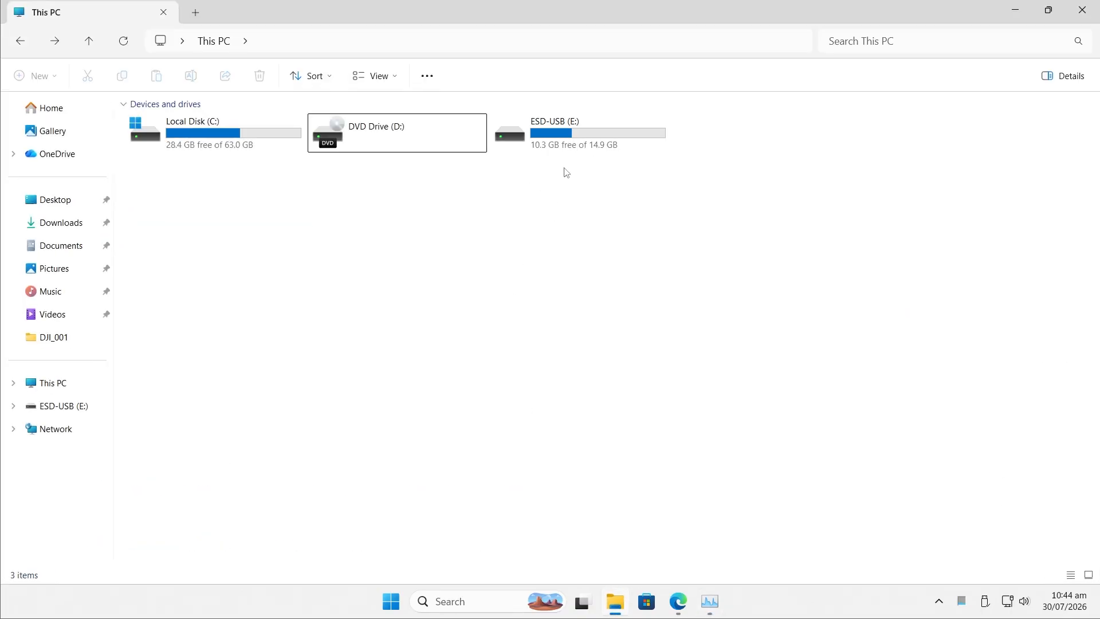
pyautogui.click(573, 129)
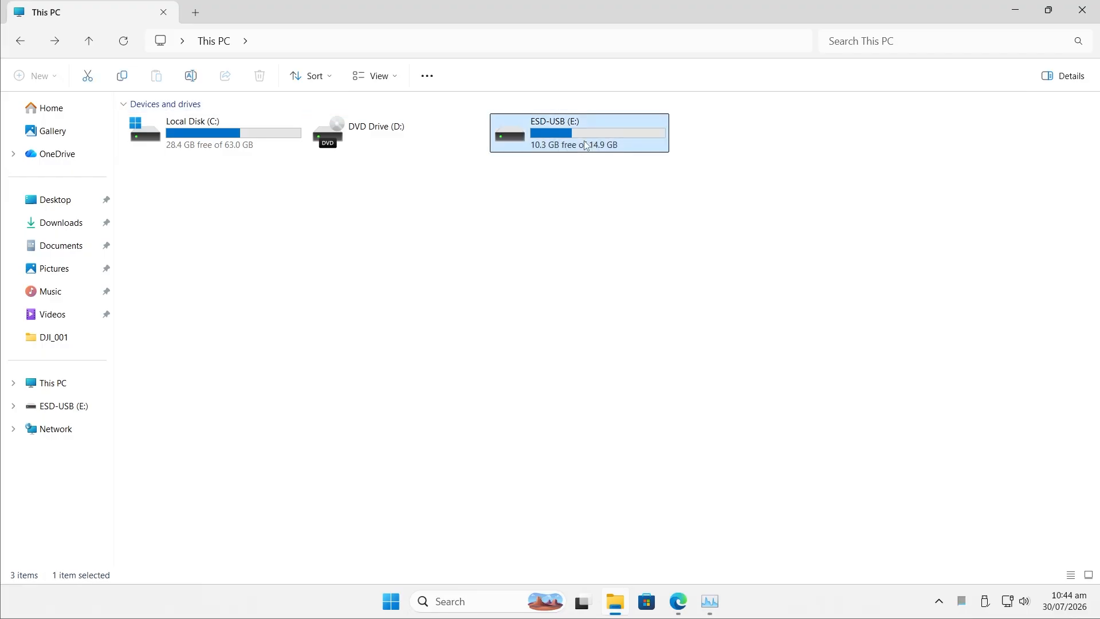
pyautogui.doubleClick(548, 127)
pyautogui.moveTo(208, 348); pyautogui.dragTo(191, 325)
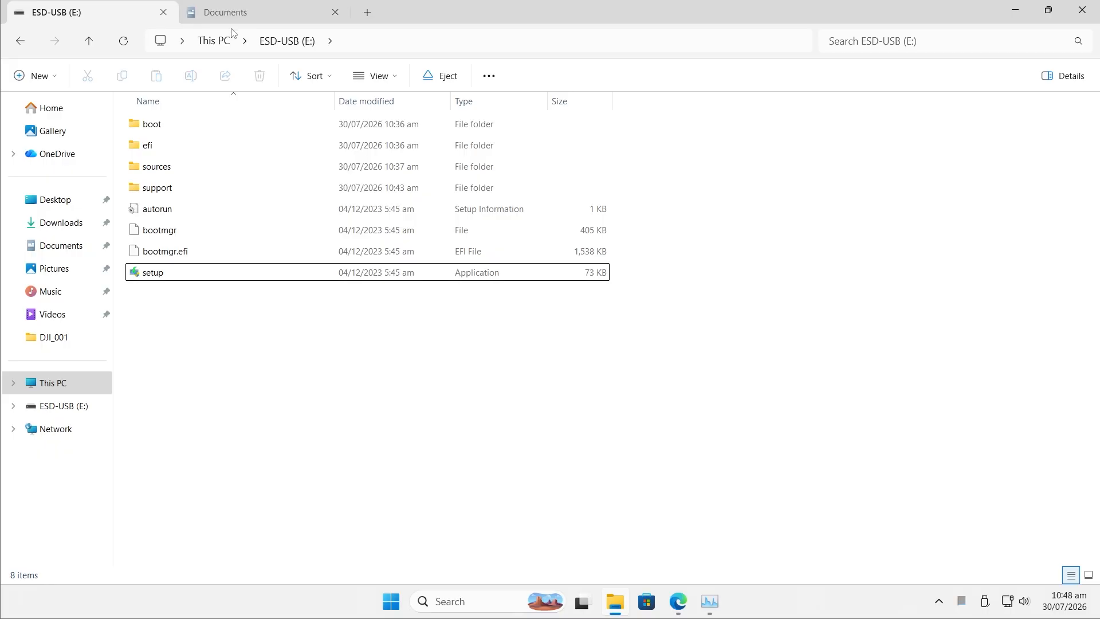
# - Copy the autounattend and unattend files from Documents to the root of the ESD-USB (E:) drive
pyautogui.click(238, 16)
pyautogui.moveTo(192, 199); pyautogui.dragTo(163, 121)
pyautogui.rightClick(166, 123)
pyautogui.click(202, 142)
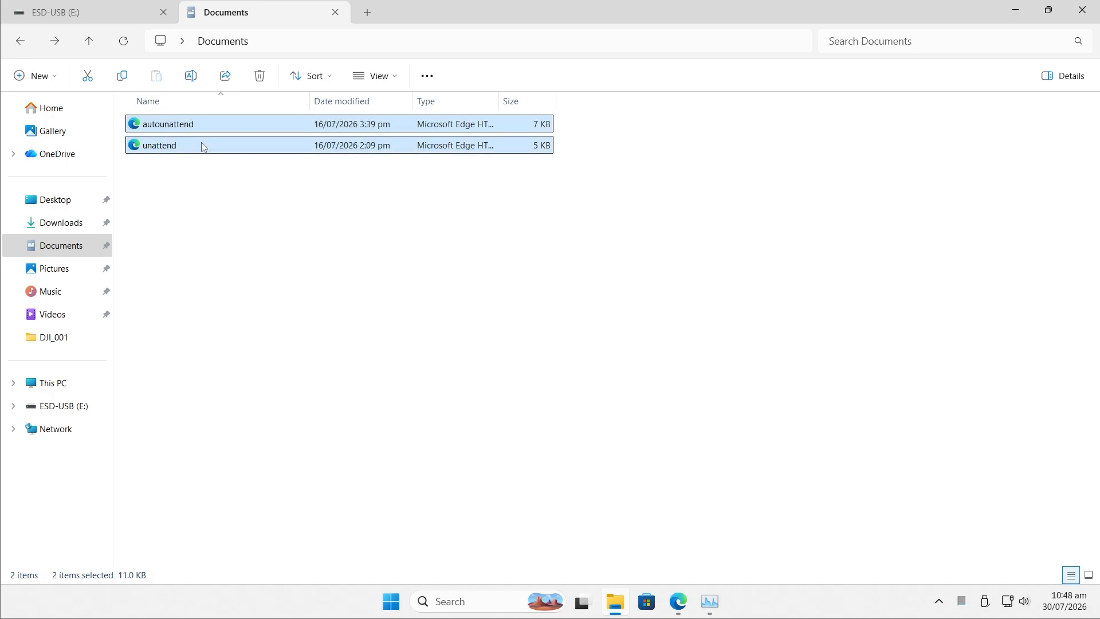
pyautogui.click(88, 15)
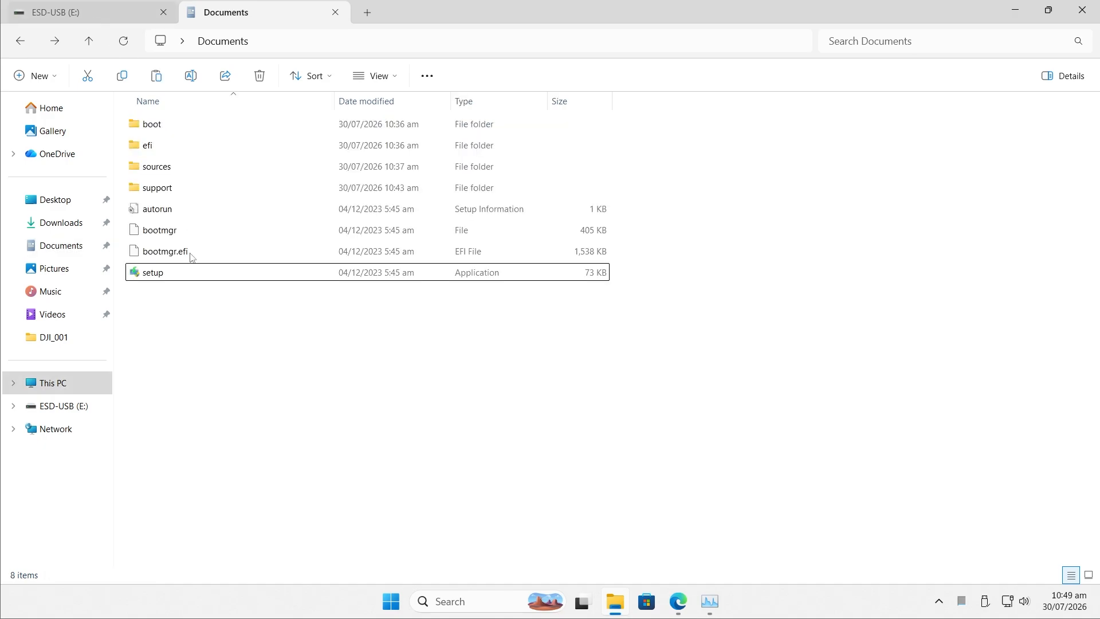
pyautogui.rightClick(184, 343)
pyautogui.click(205, 356)
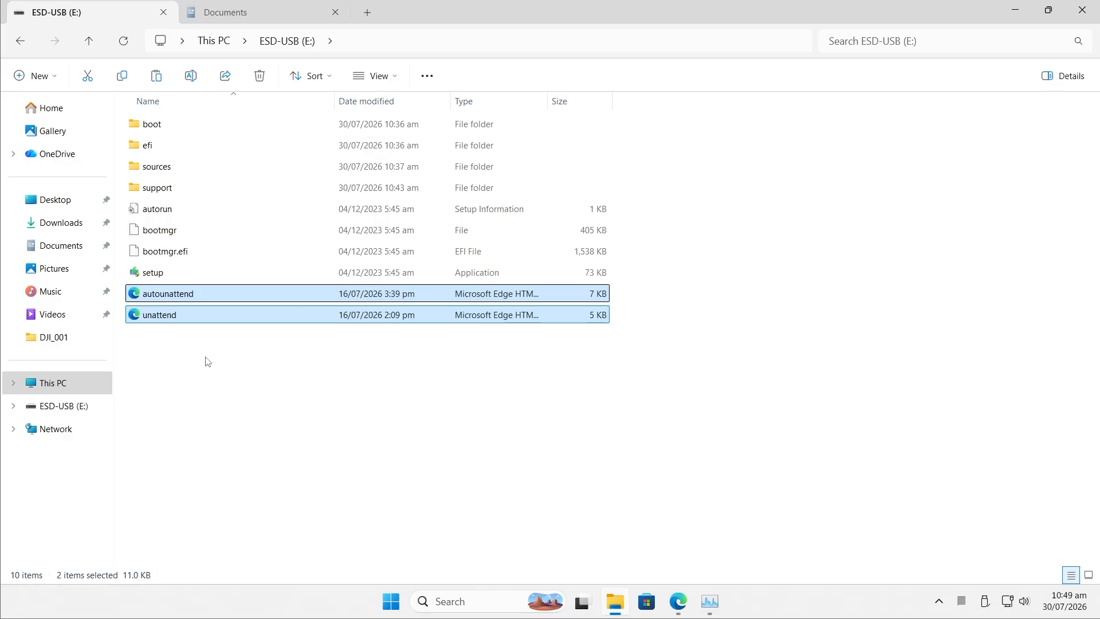
pyautogui.click(208, 361)
pyautogui.click(174, 315)
pyautogui.click(178, 292)
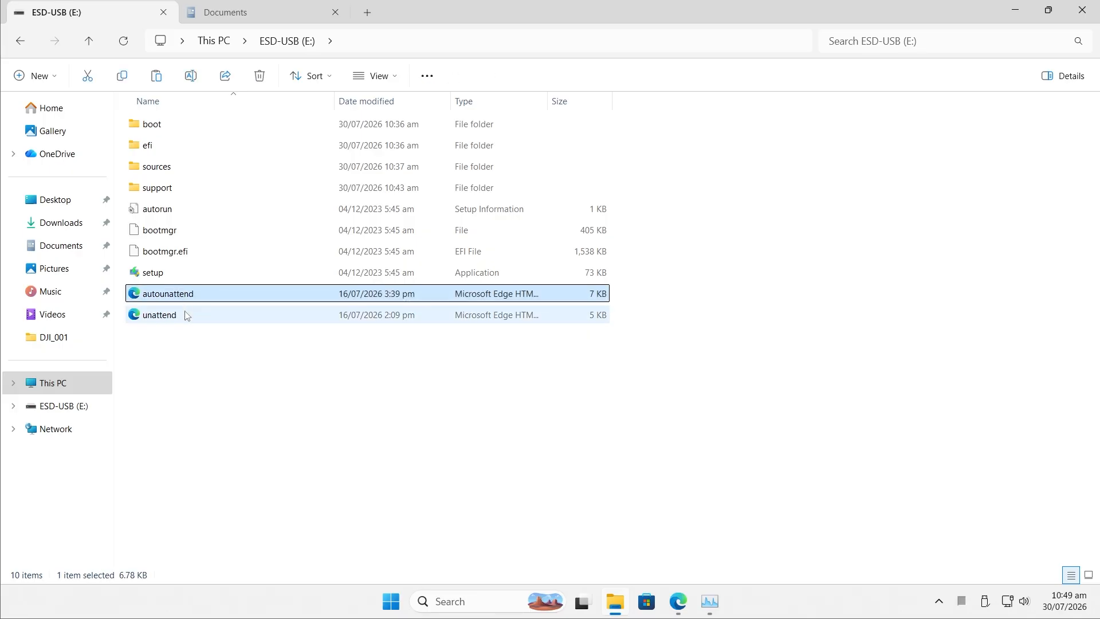
pyautogui.click(188, 315)
pyautogui.click(203, 299)
pyautogui.click(208, 319)
pyautogui.click(237, 302)
pyautogui.click(235, 319)
pyautogui.click(239, 349)
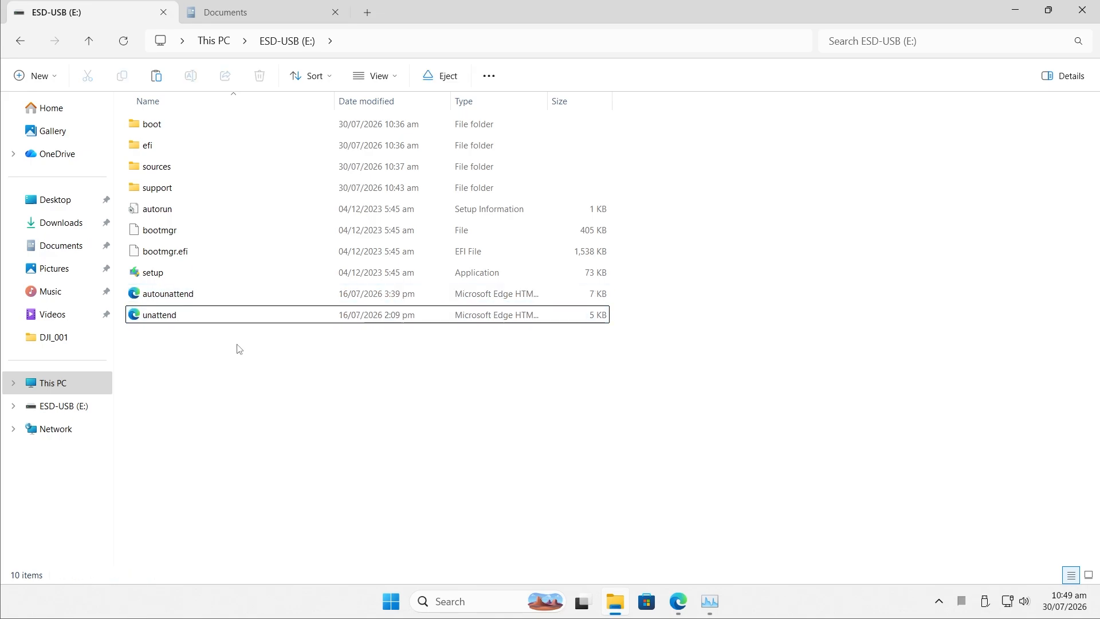